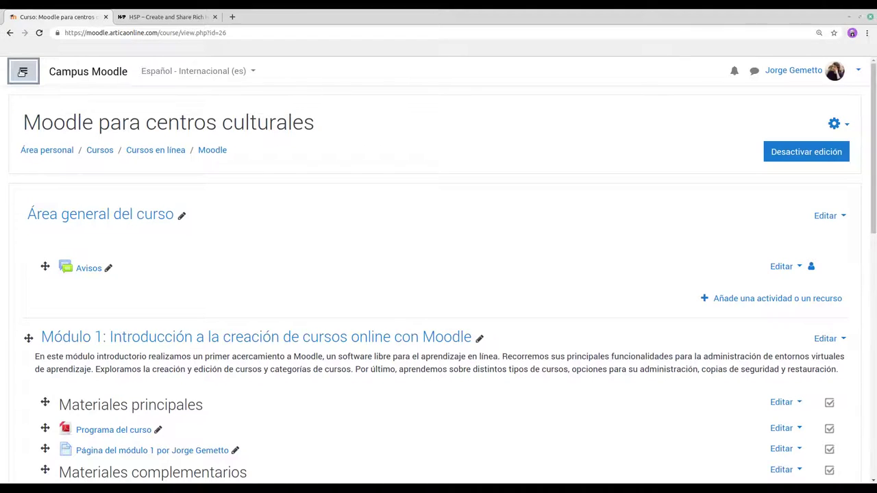
Open the course navigation drawer and add an "Avisos recientes" block to the course page
left_click(23, 72)
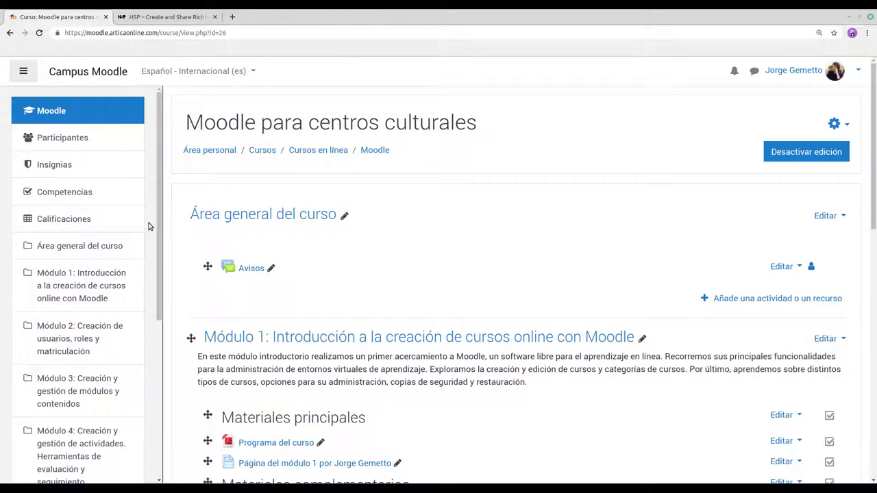
scroll(149, 226, "down", 2)
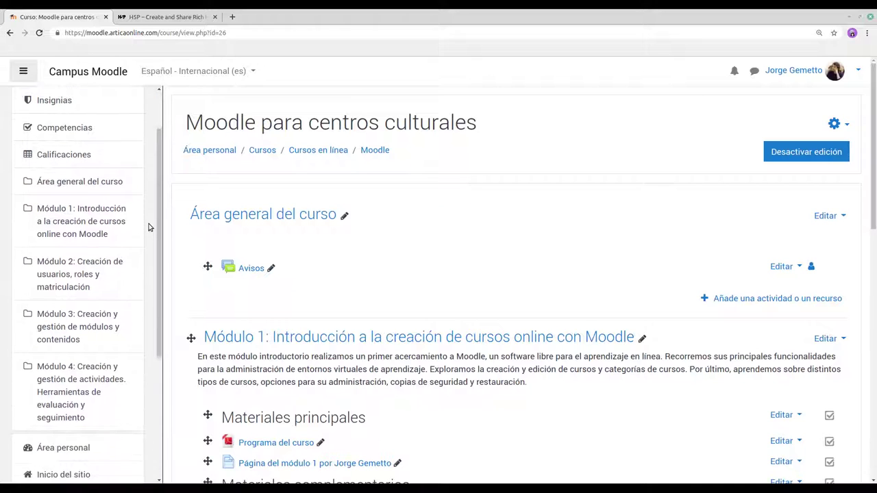
scroll(148, 226, "down", 3)
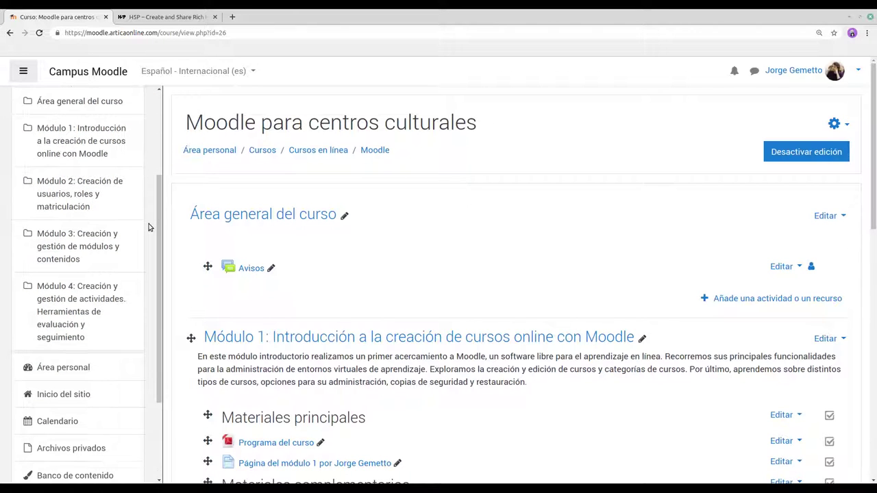
scroll(149, 227, "down", 4)
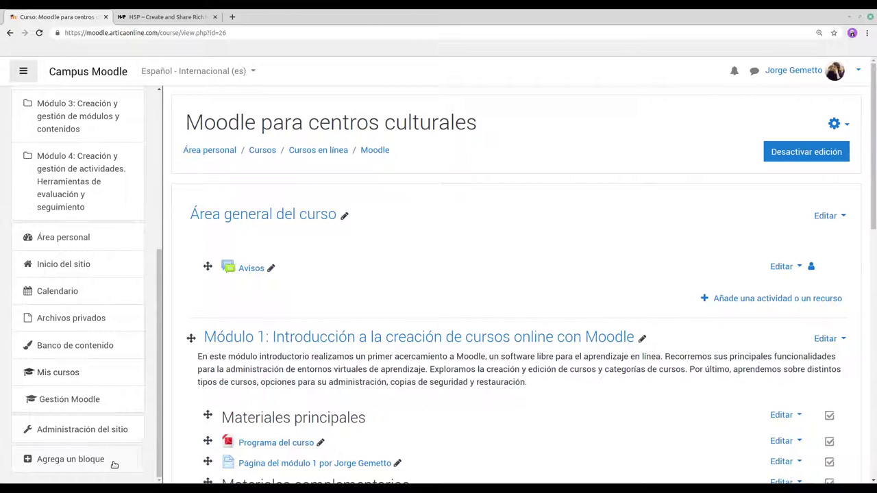
left_click(59, 461)
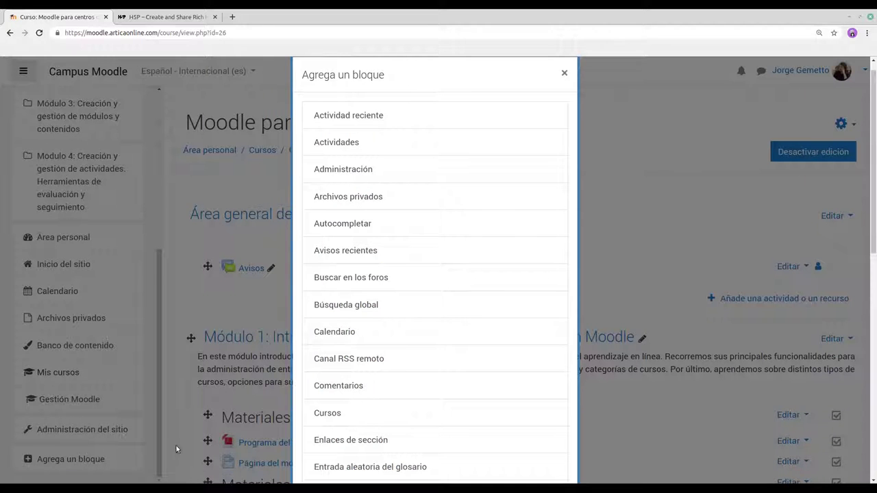
scroll(479, 261, "down", 3)
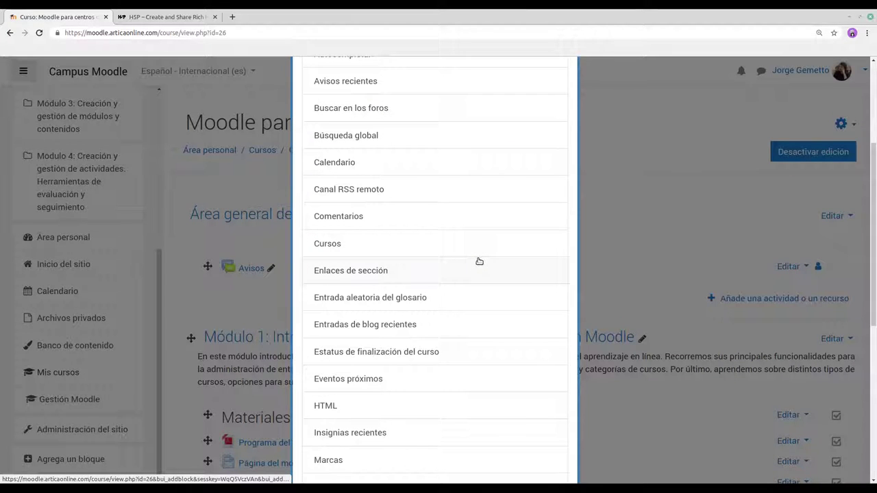
scroll(479, 261, "up", 2)
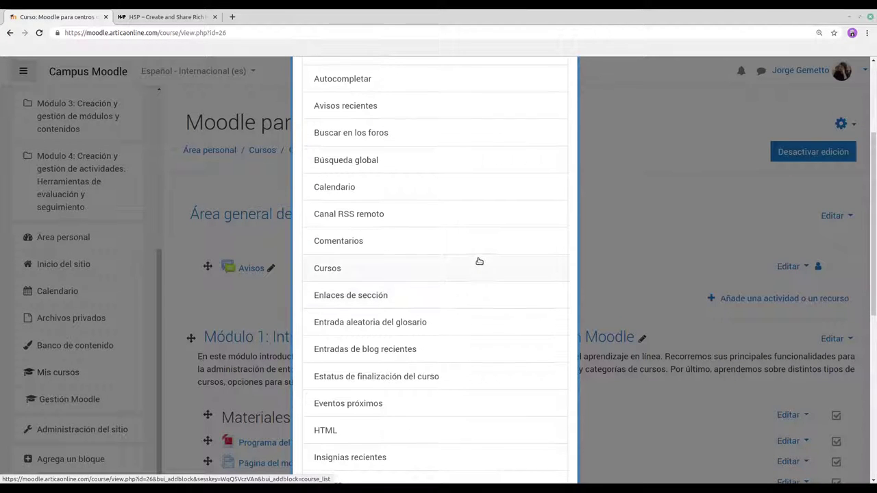
scroll(479, 261, "up", 3)
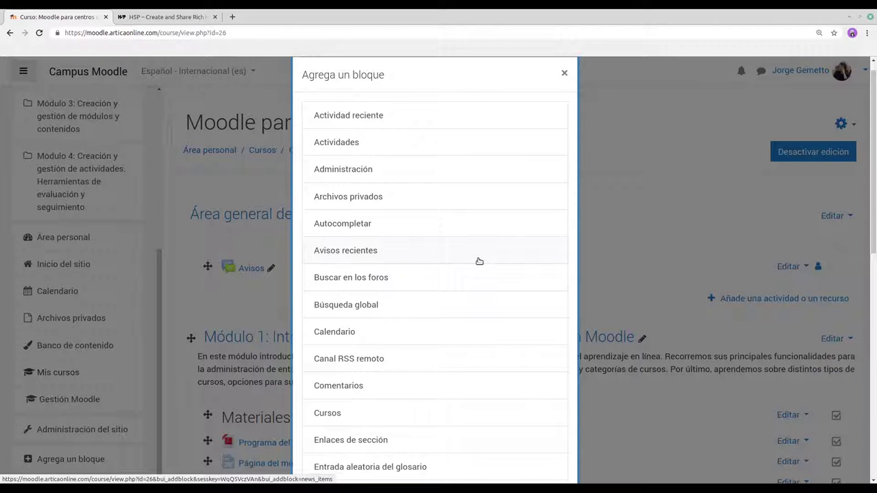
left_click(408, 254)
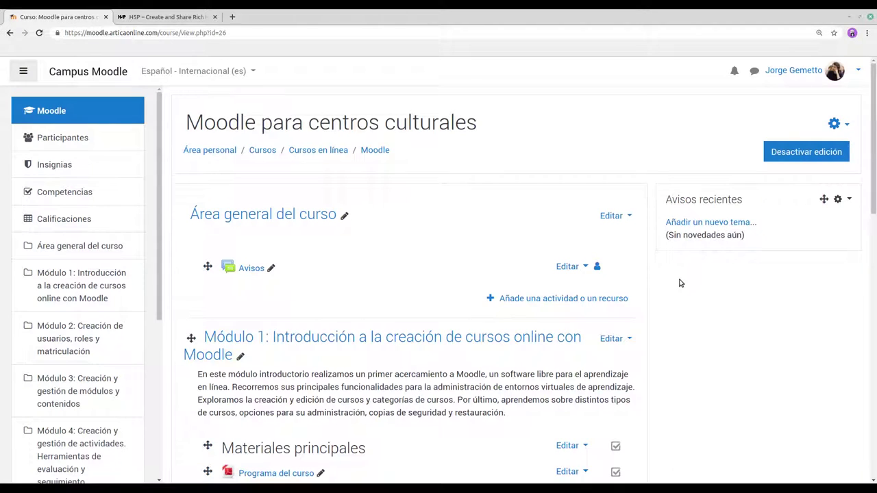
Add an "Eventos próximos" block to the course page
scroll(679, 282, "down", 1)
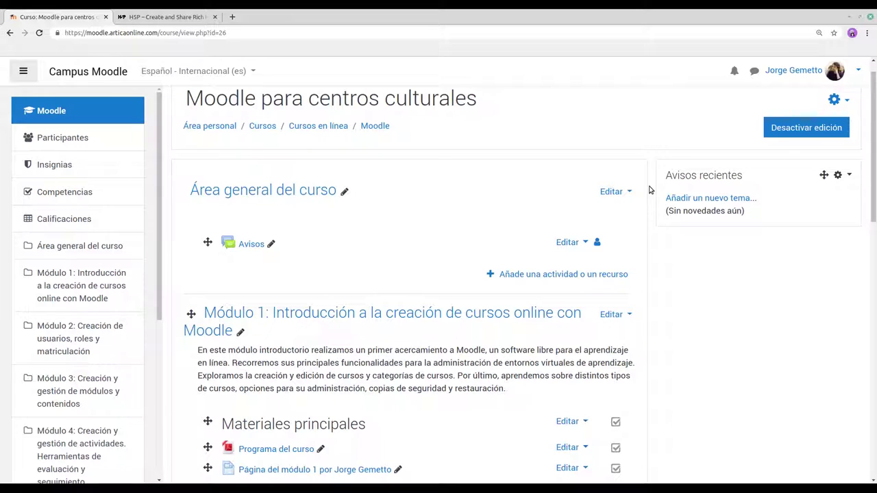
scroll(650, 189, "down", 1)
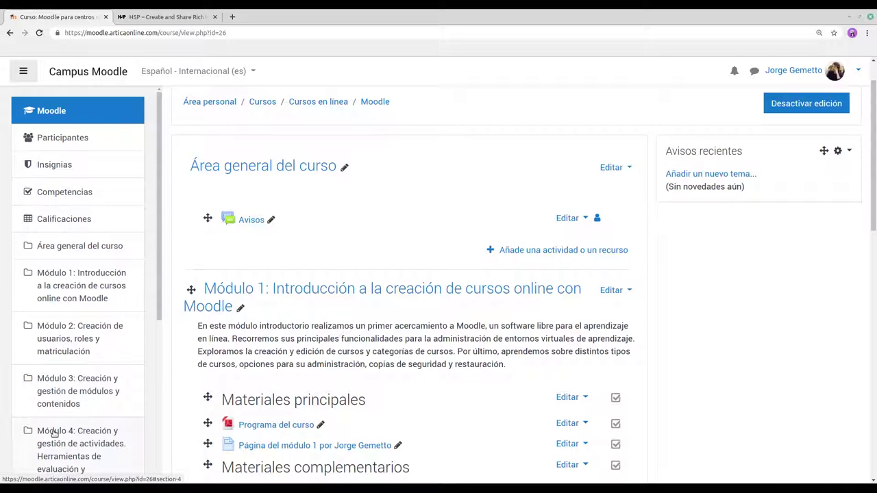
scroll(73, 412, "down", 5)
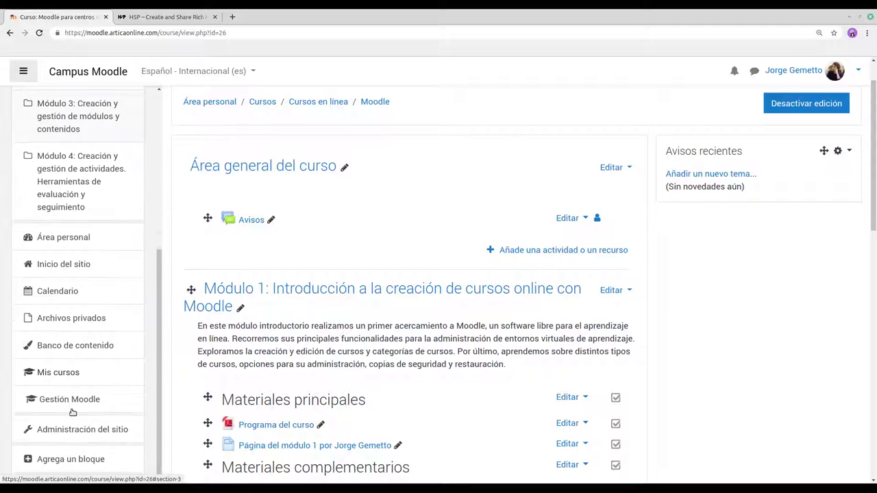
left_click(62, 461)
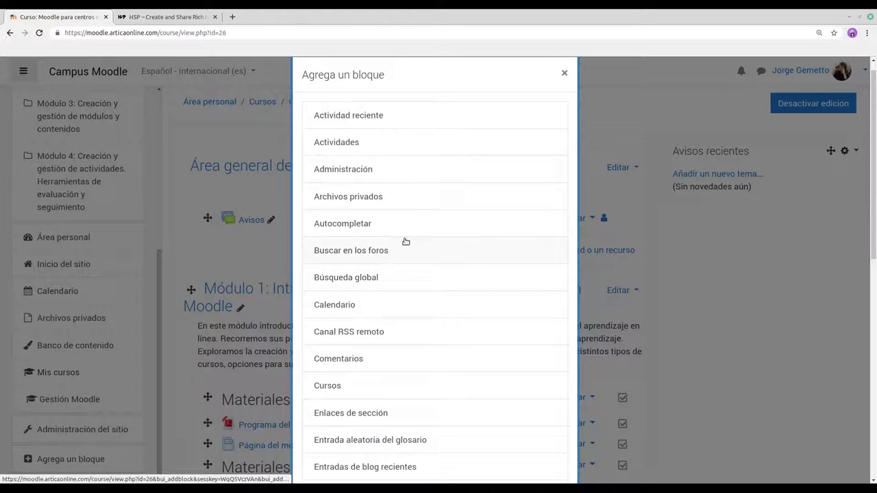
scroll(414, 241, "down", 3)
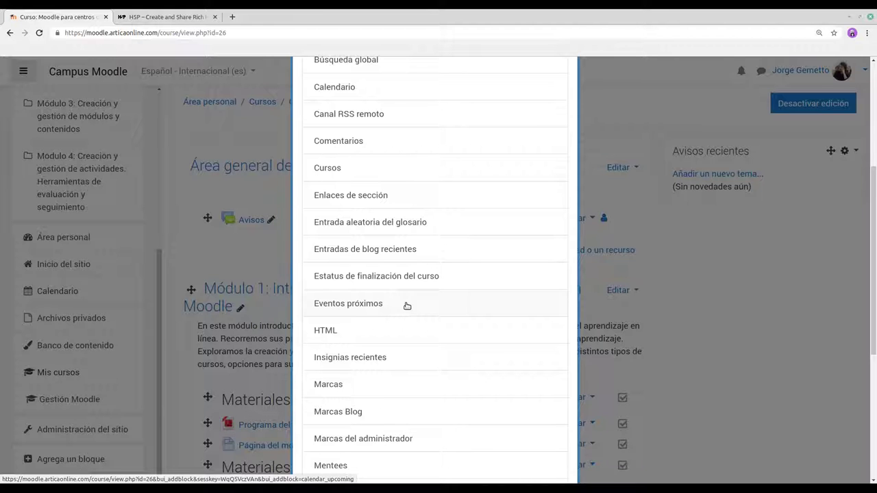
left_click(405, 305)
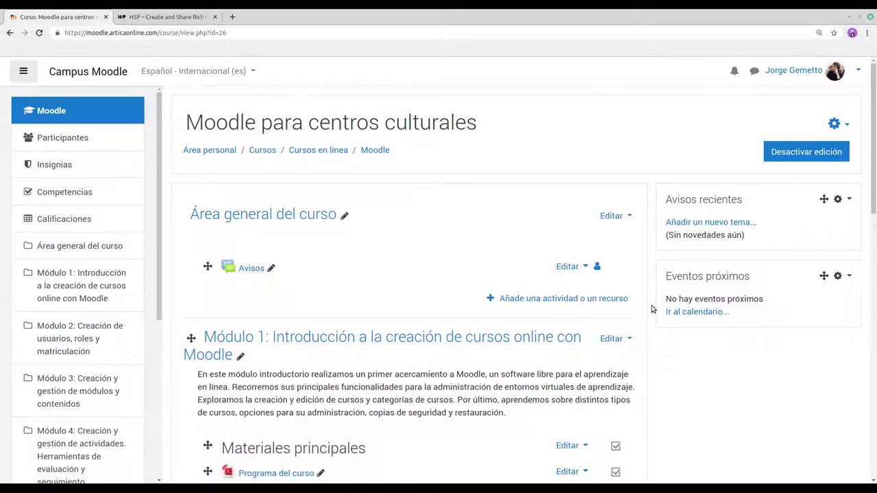
Add a "Buscar en los foros" block to the course page
scroll(649, 299, "down", 1)
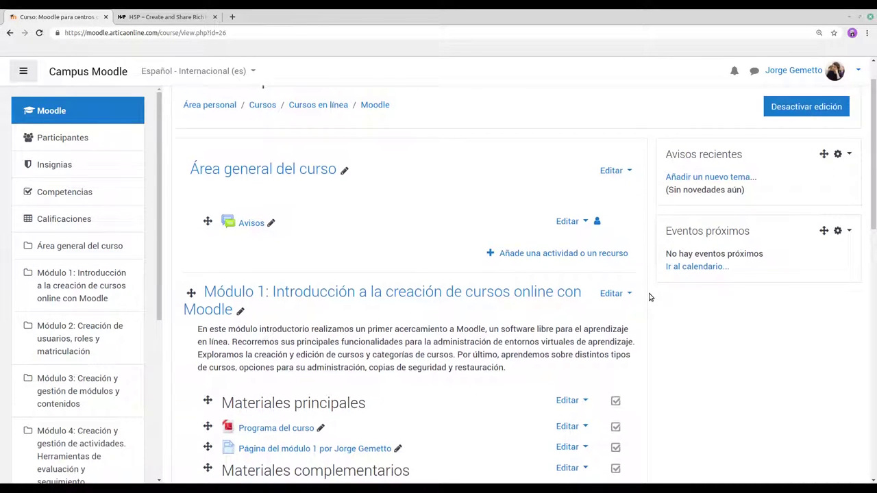
scroll(649, 297, "up", 1)
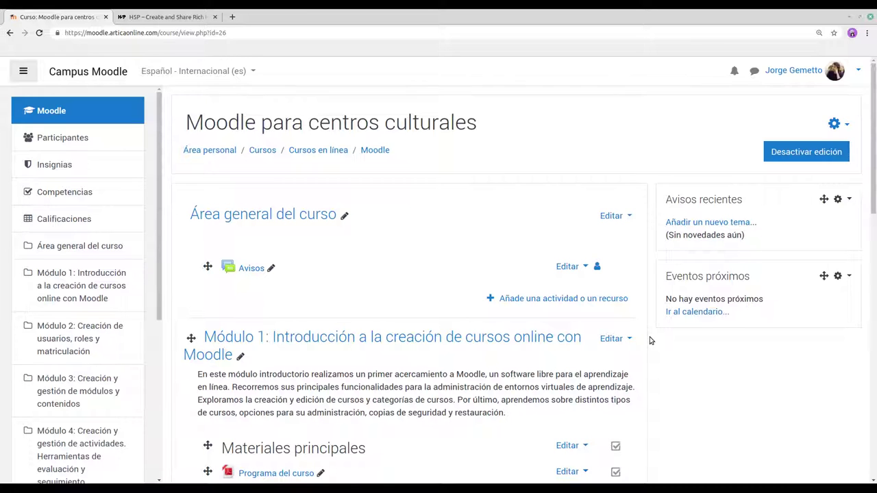
scroll(650, 341, "down", 2)
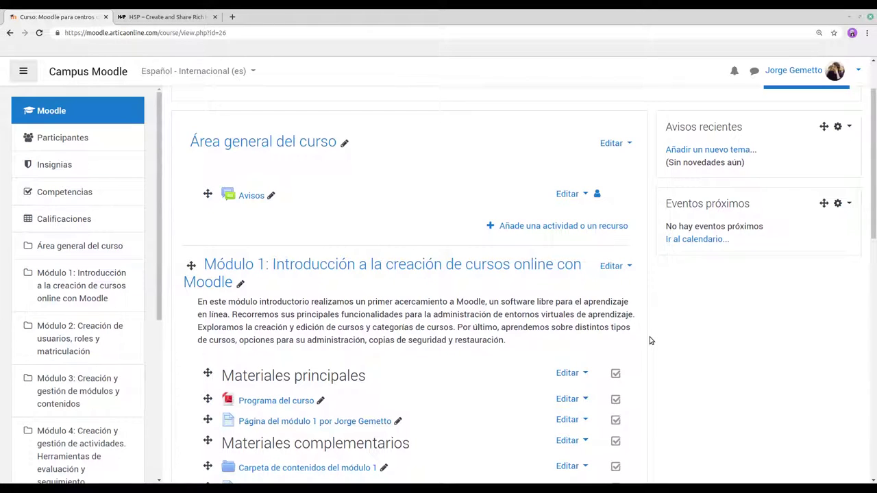
scroll(650, 341, "down", 1)
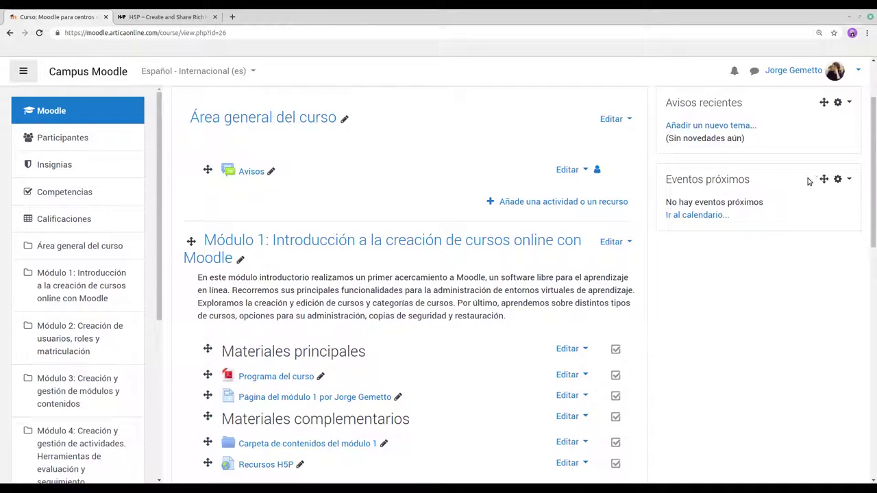
scroll(109, 342, "down", 5)
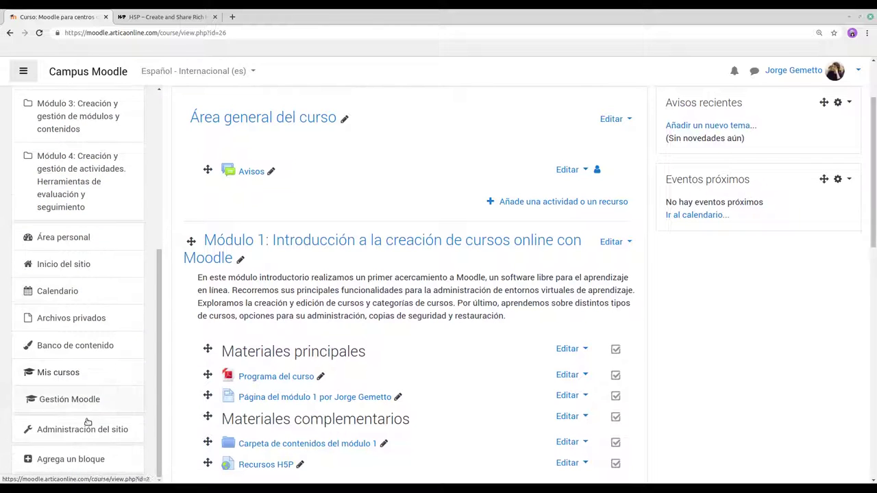
left_click(73, 460)
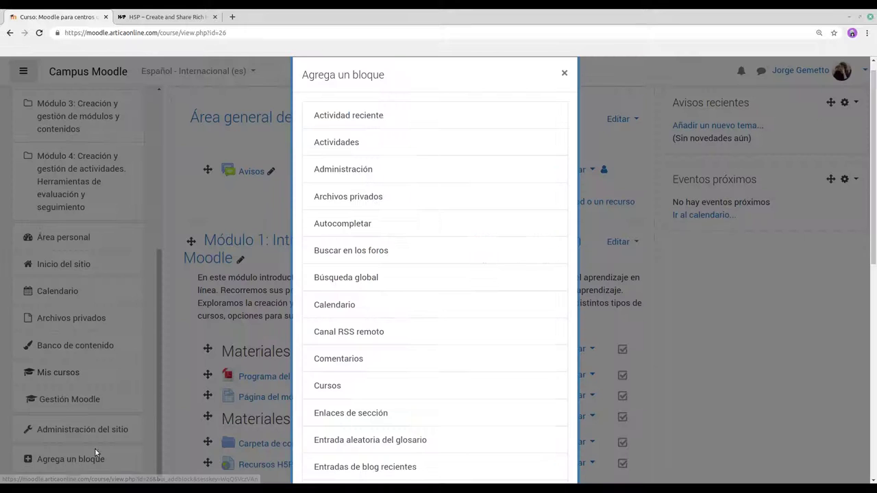
left_click(399, 252)
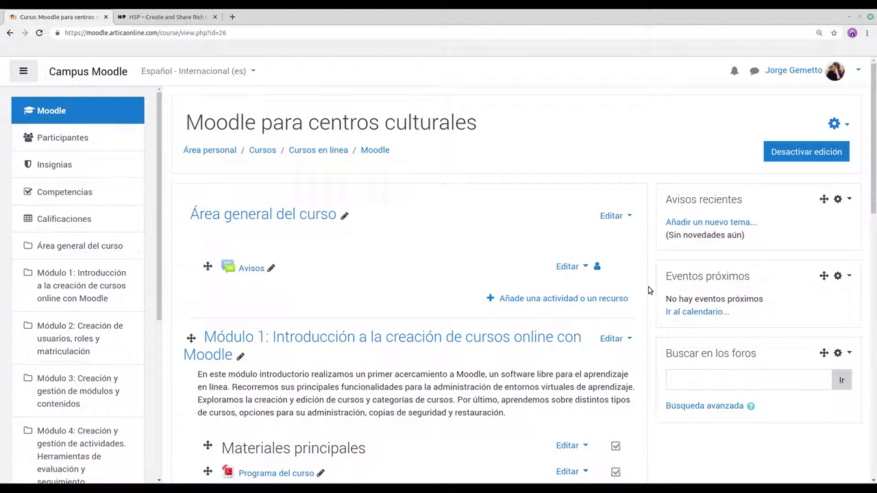
Add an HTML block to the course page
scroll(648, 291, "down", 1)
scroll(649, 292, "down", 1)
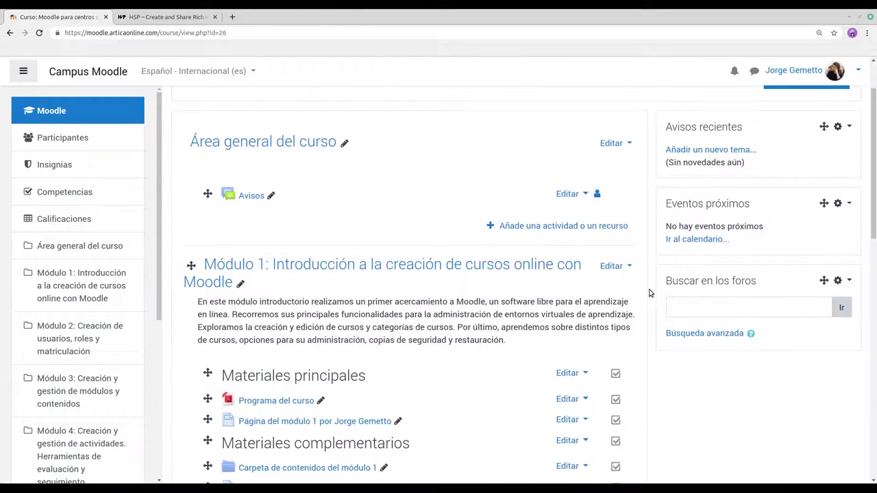
scroll(649, 293, "down", 2)
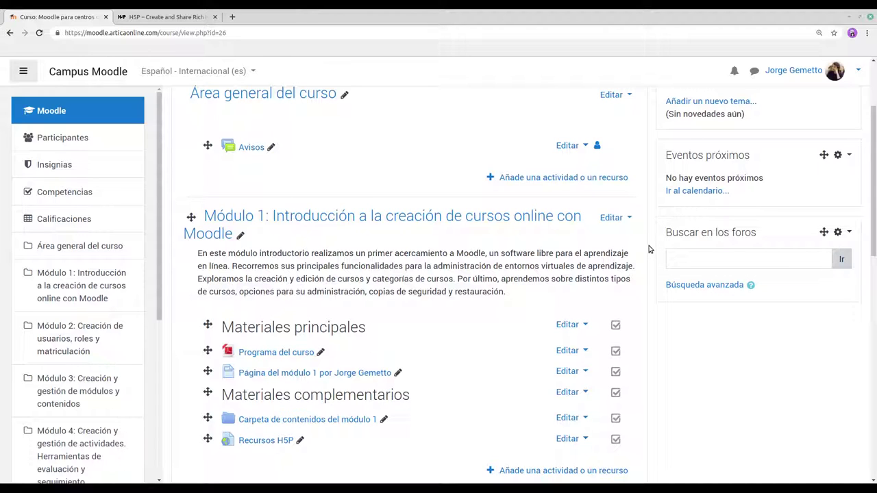
scroll(61, 332, "down", 4)
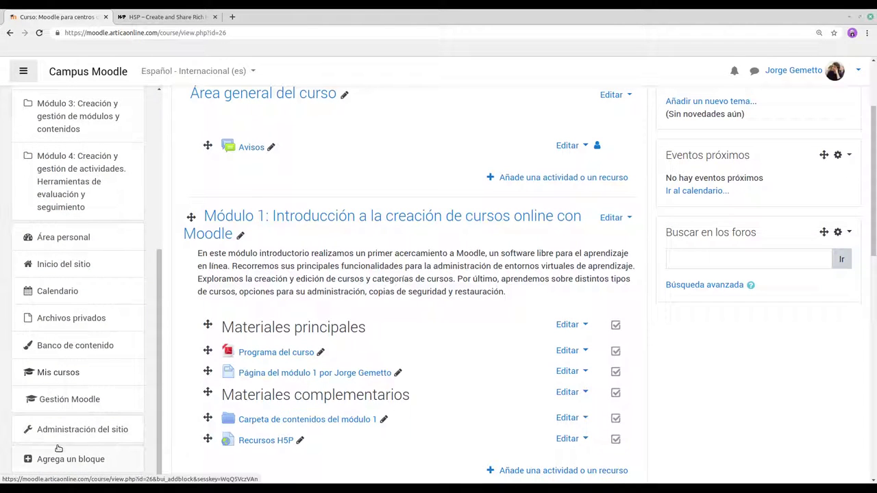
left_click(52, 460)
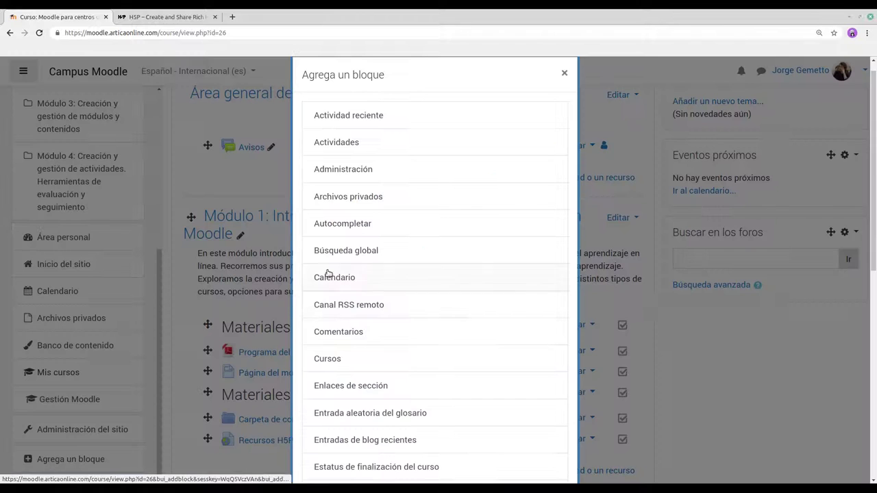
scroll(345, 261, "down", 2)
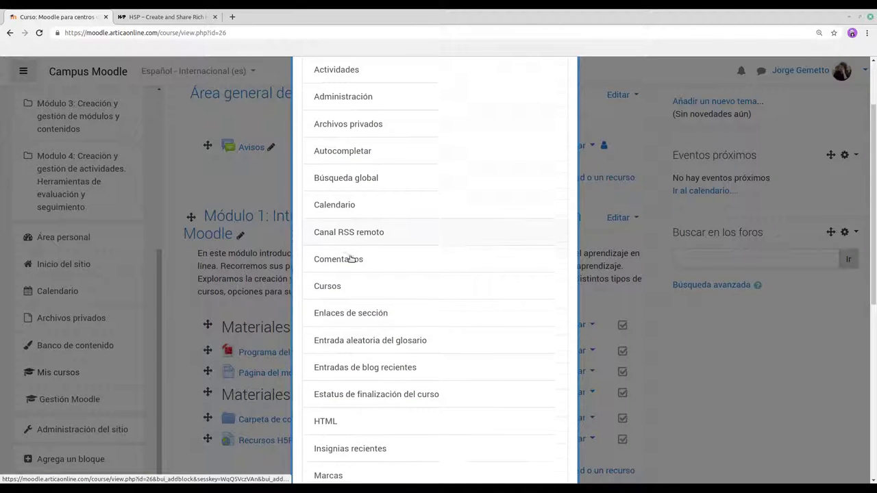
scroll(350, 259, "down", 3)
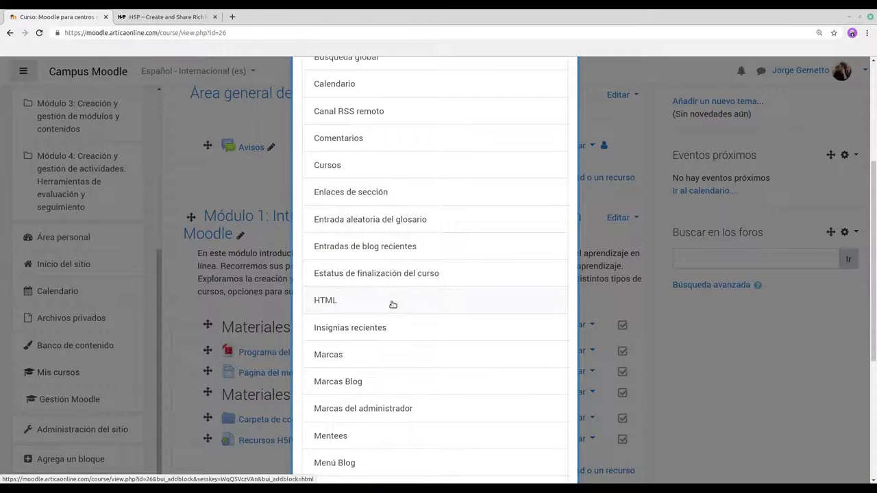
left_click(353, 304)
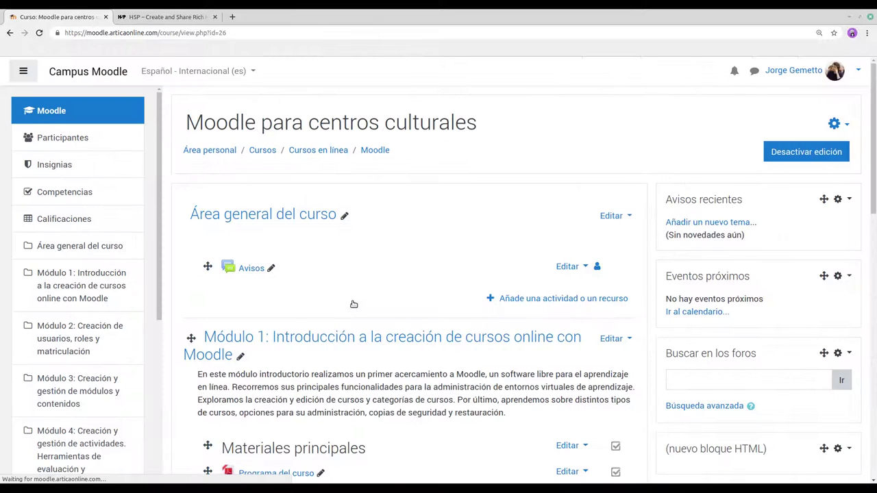
Open the configuration of the new HTML block and place the cursor in its "Contenido" field
scroll(736, 275, "down", 2)
scroll(741, 276, "down", 2)
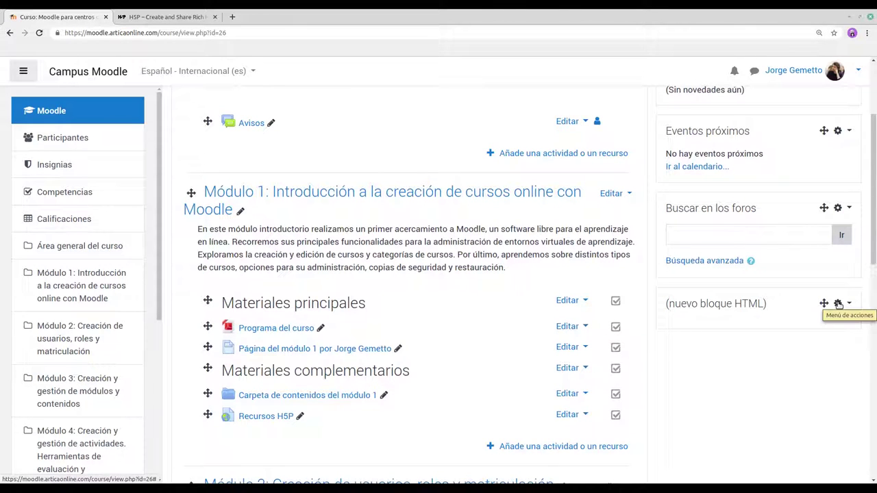
left_click(838, 303)
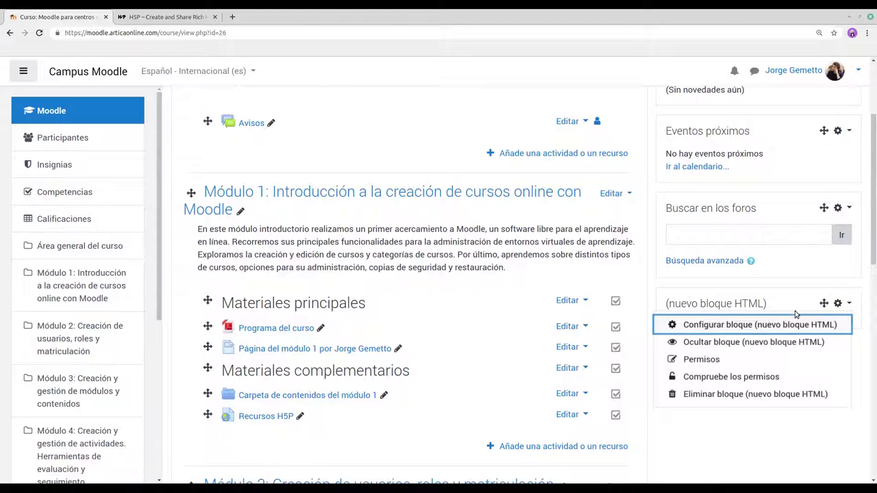
left_click(702, 326)
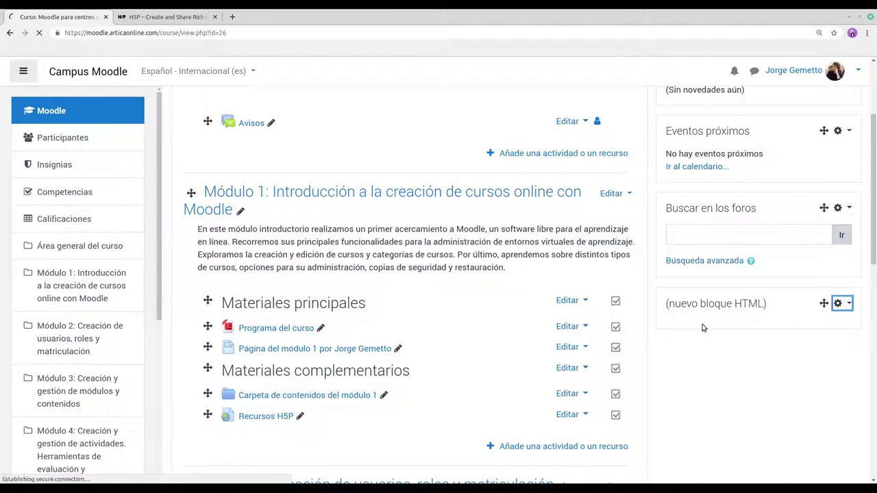
scroll(431, 341, "down", 2)
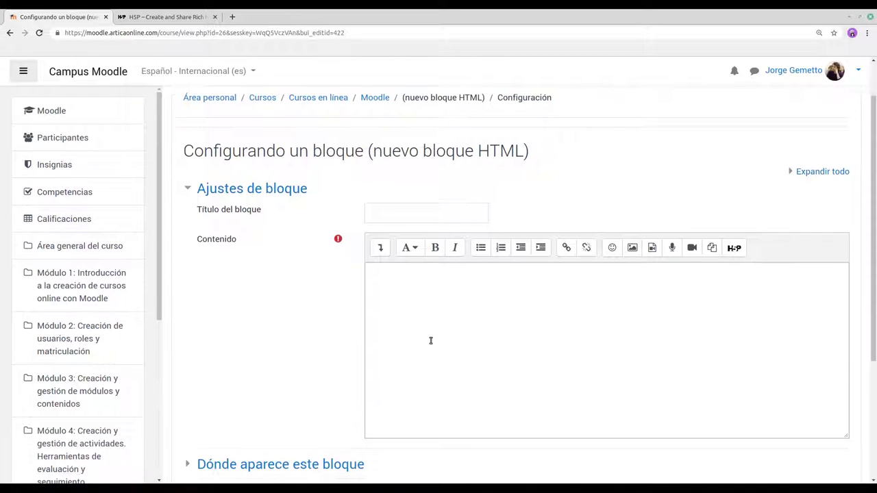
left_click(420, 300)
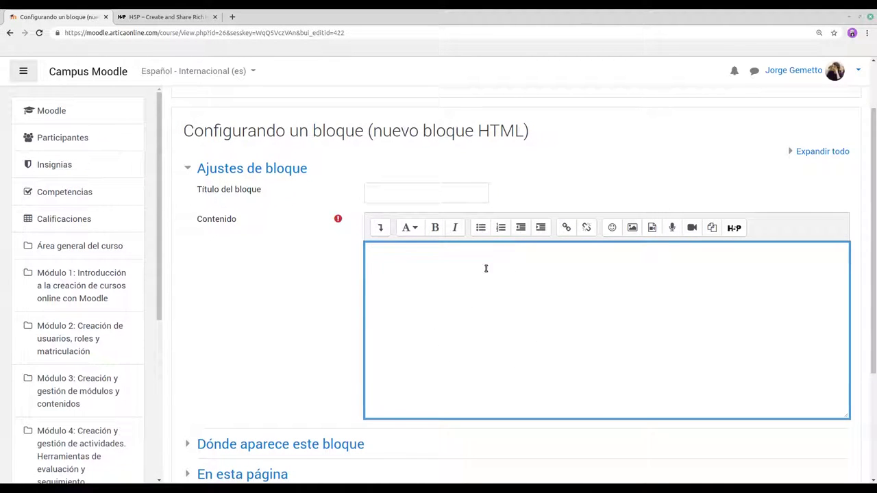
scroll(422, 308, "down", 2)
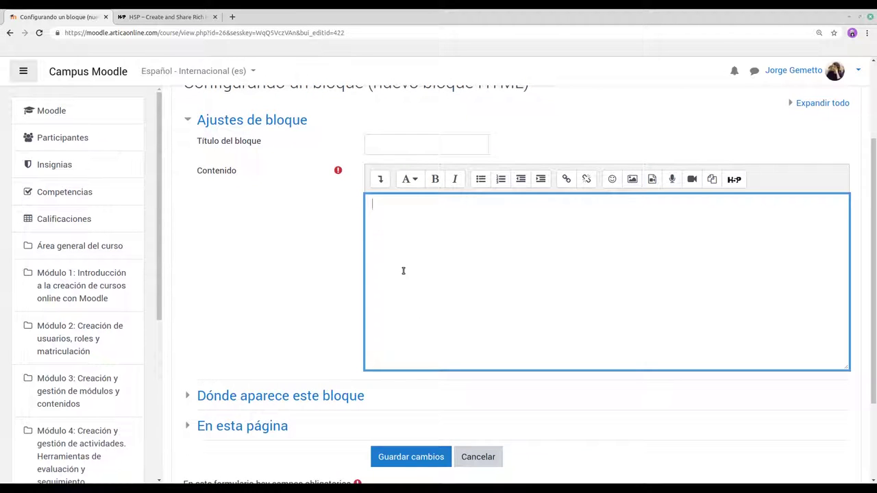
Try to save the HTML block's settings with its "Contenido" field left empty
scroll(403, 271, "down", 3)
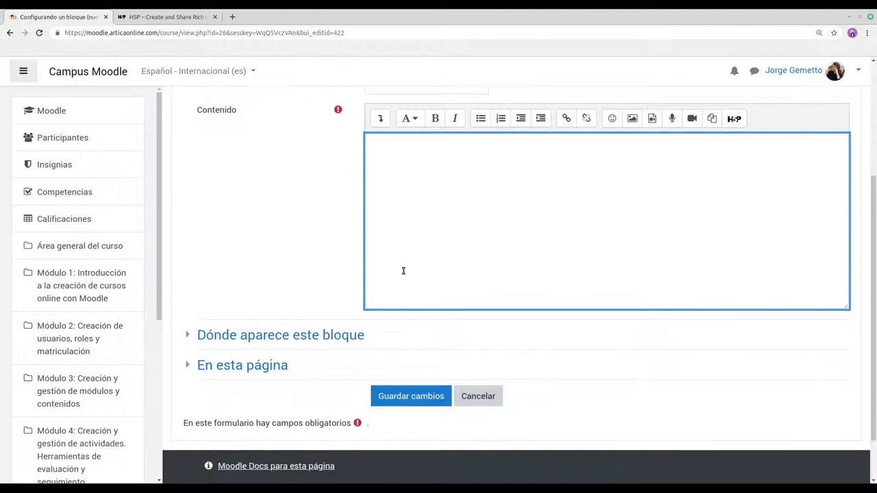
left_click(403, 361)
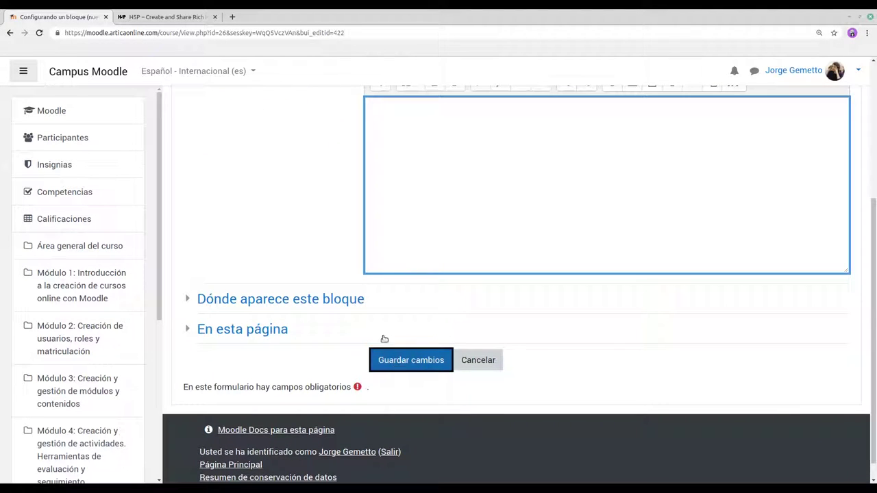
scroll(317, 255, "up", 2)
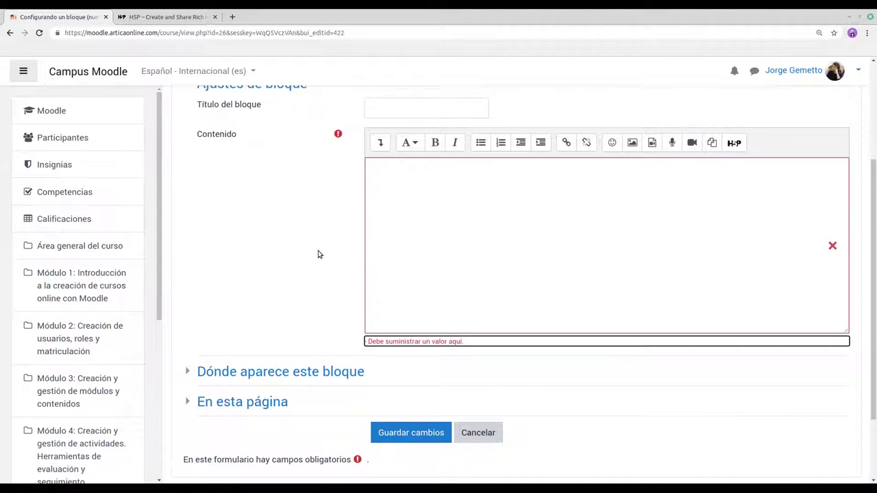
Enter "Este es un ejemplo de bloque." as the HTML block's content and save the block settings
left_click(388, 195)
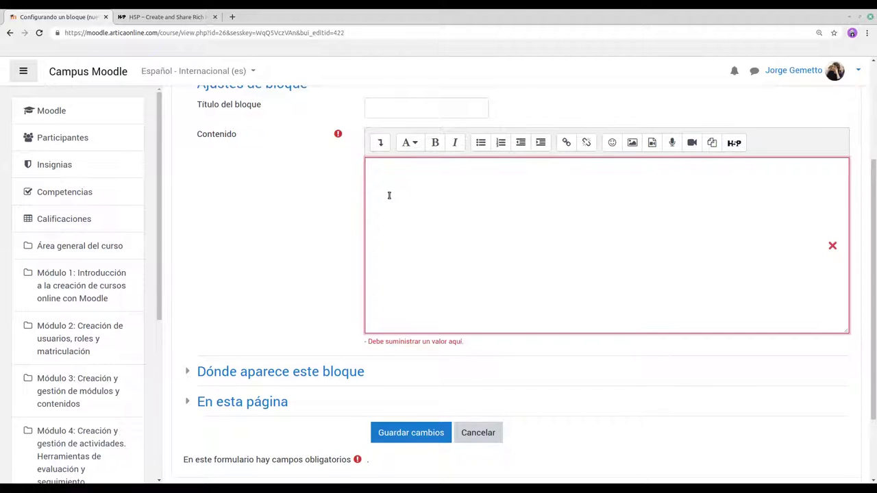
type("Este es")
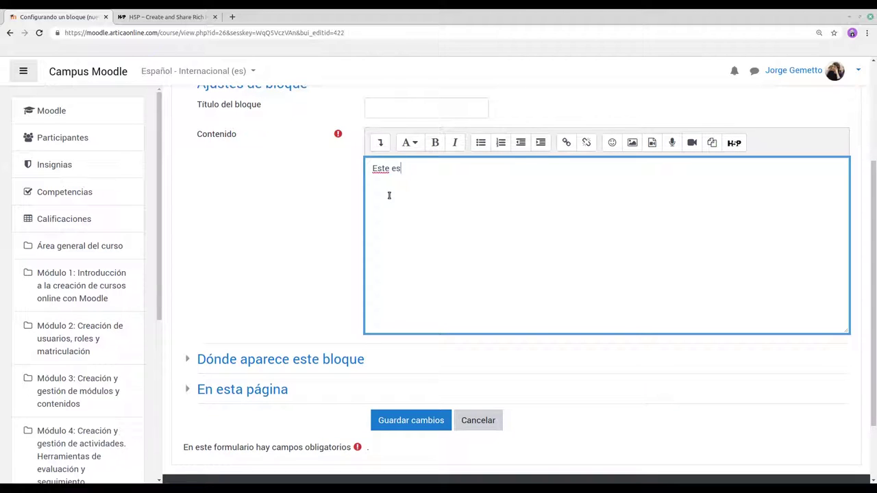
type(" un ejemplo de bl")
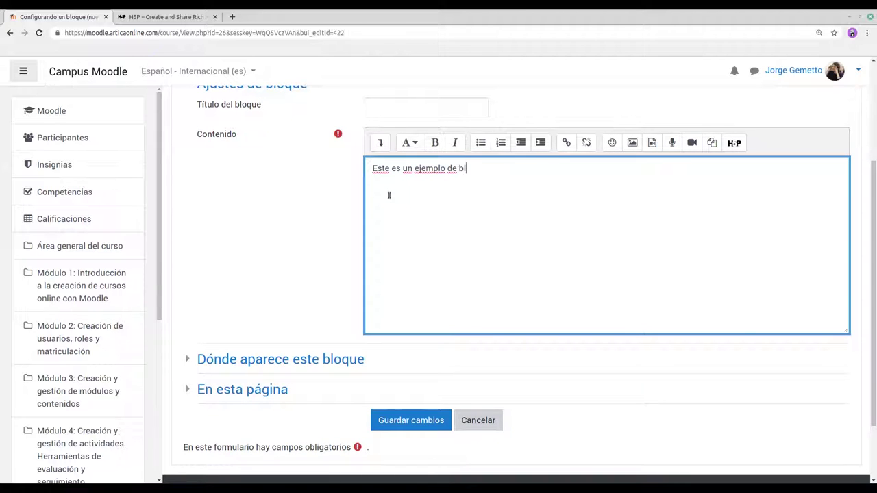
type("oque.")
left_click(390, 421)
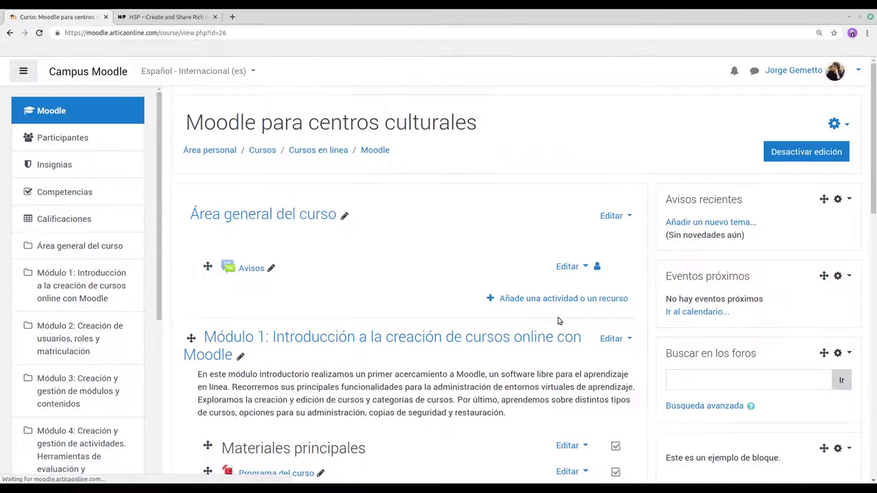
Delete the HTML block containing "Este es un ejemplo de bloque." from the course page and confirm the removal
scroll(728, 334, "down", 2)
scroll(726, 333, "down", 3)
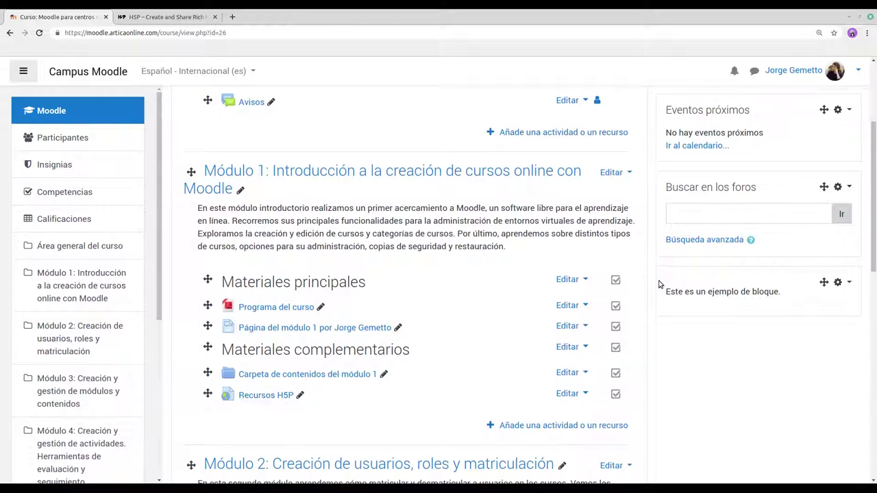
scroll(659, 284, "up", 2)
scroll(659, 284, "up", 2)
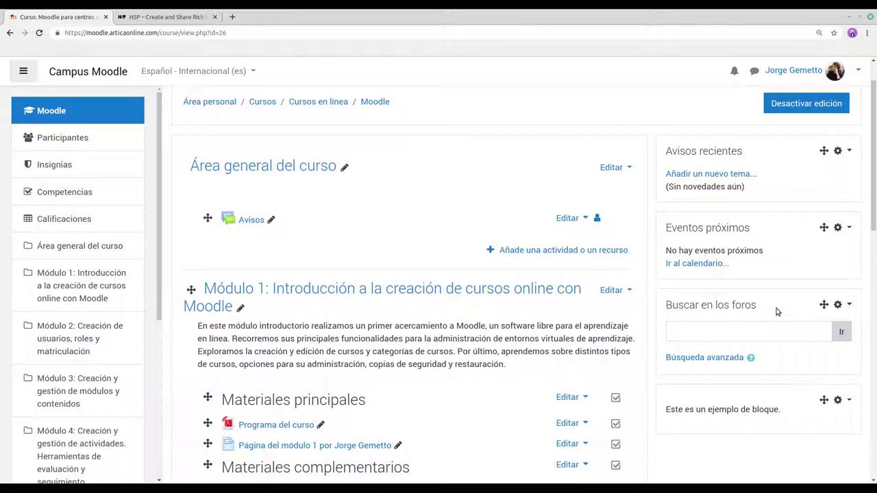
scroll(800, 411, "down", 1)
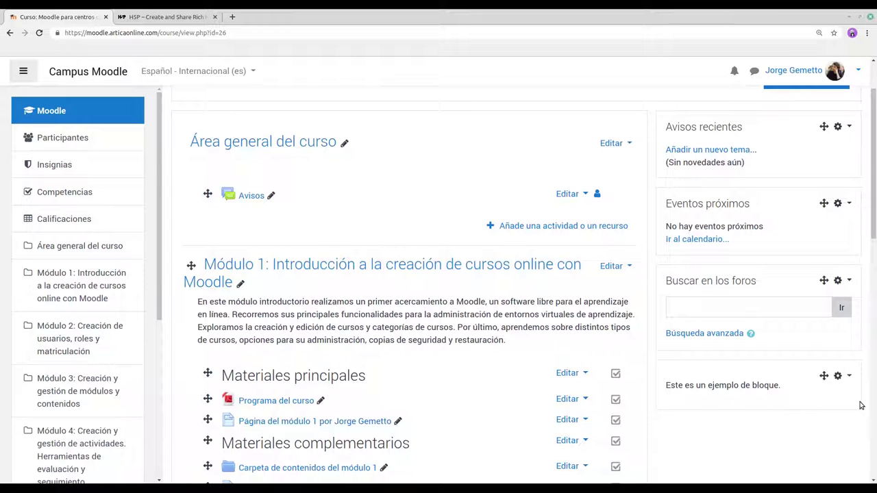
left_click(849, 376)
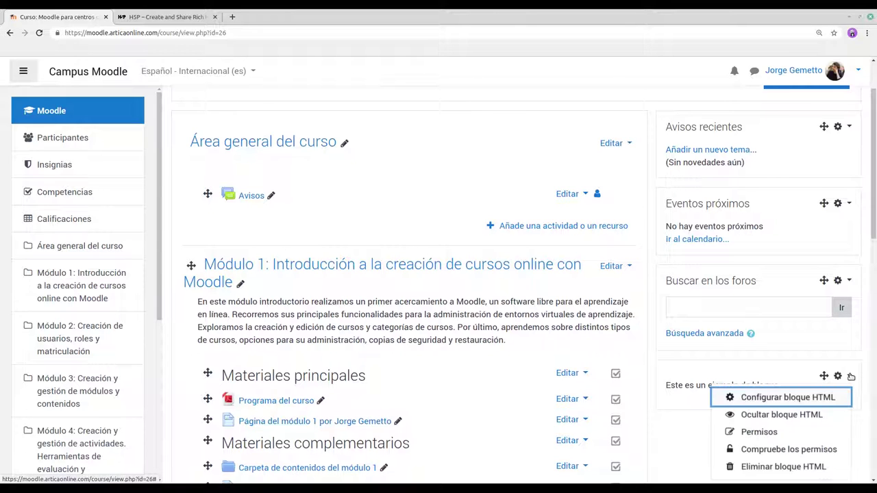
scroll(798, 397, "down", 2)
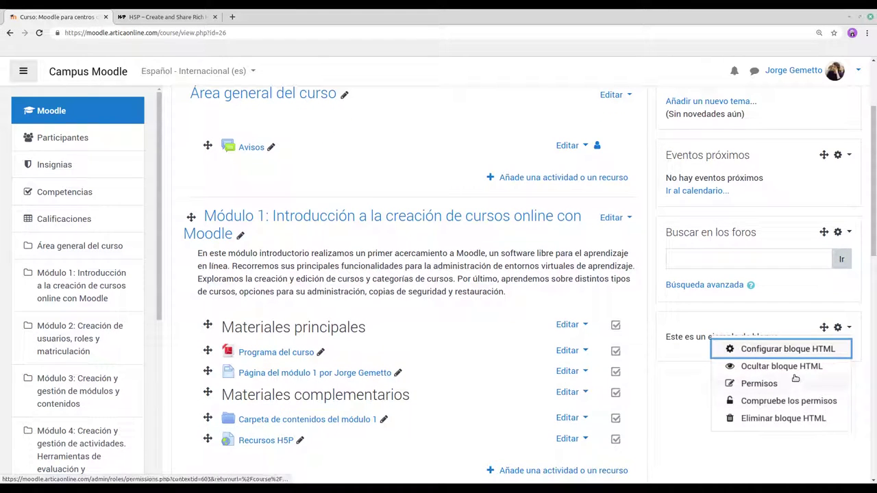
left_click(772, 419)
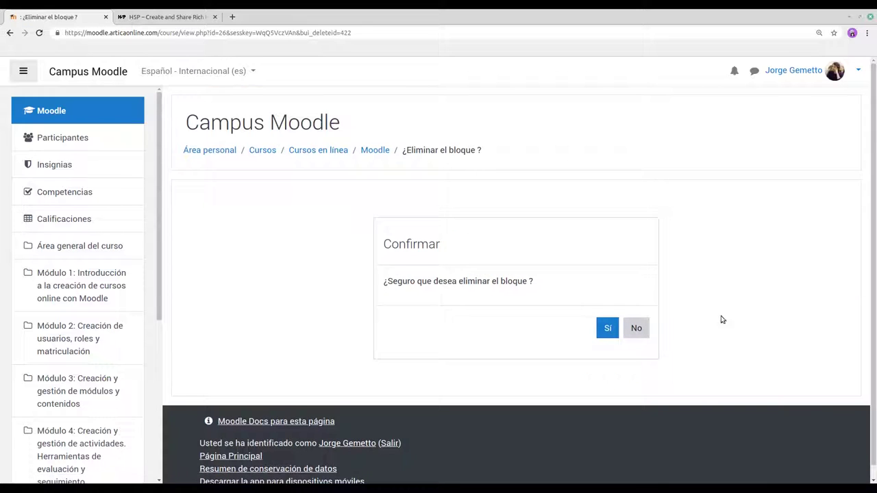
left_click(606, 332)
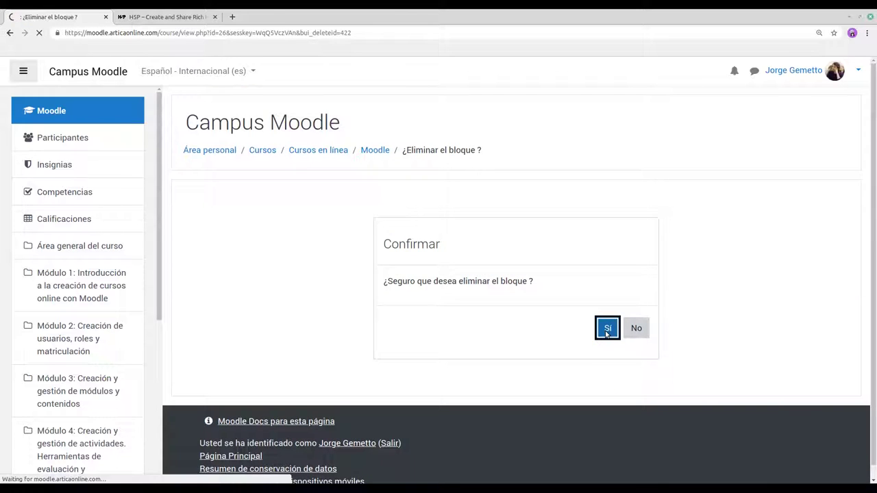
scroll(819, 290, "down", 1)
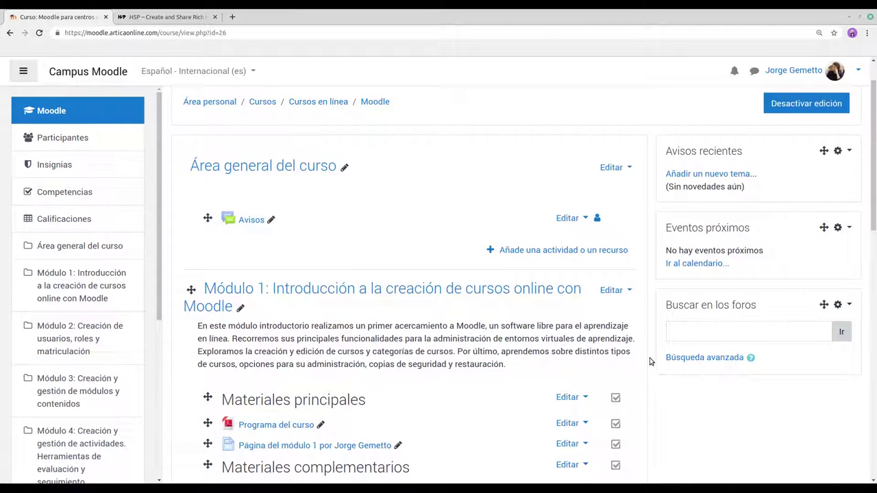
scroll(651, 362, "up", 1)
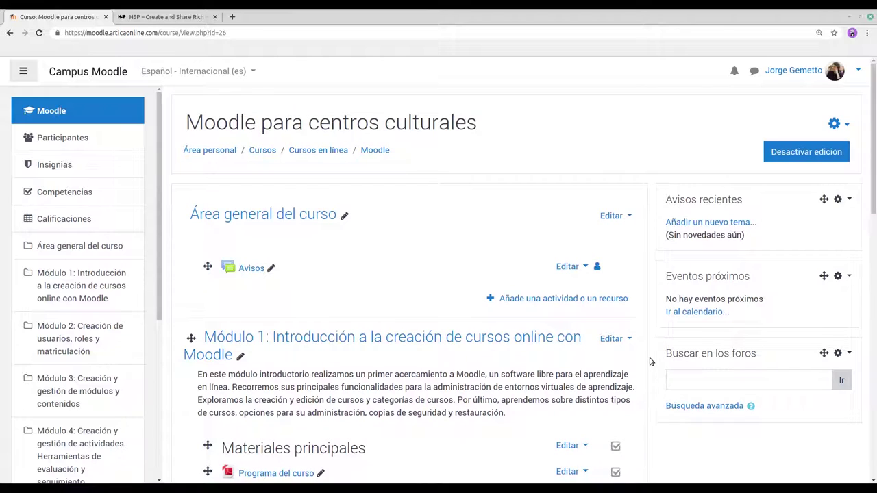